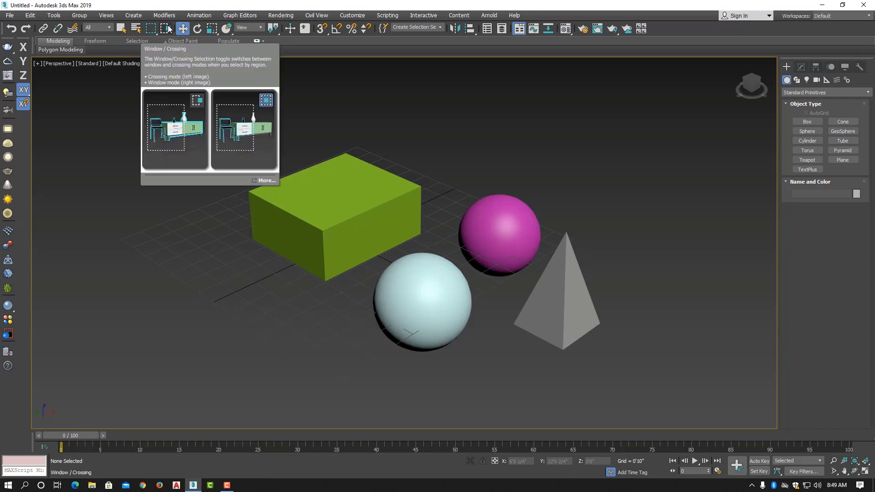
- Toggle window/crossing mode and region-select the green box, then all four objects, then clear
{"action": "left_click", "coordinate": [169, 31]}
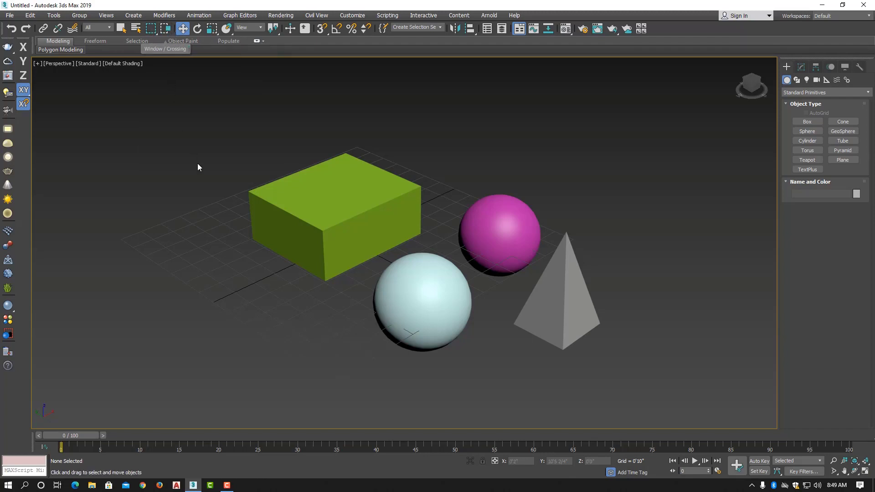
{"action": "left_click_drag", "start_coordinate": [203, 165], "coordinate": [324, 227]}
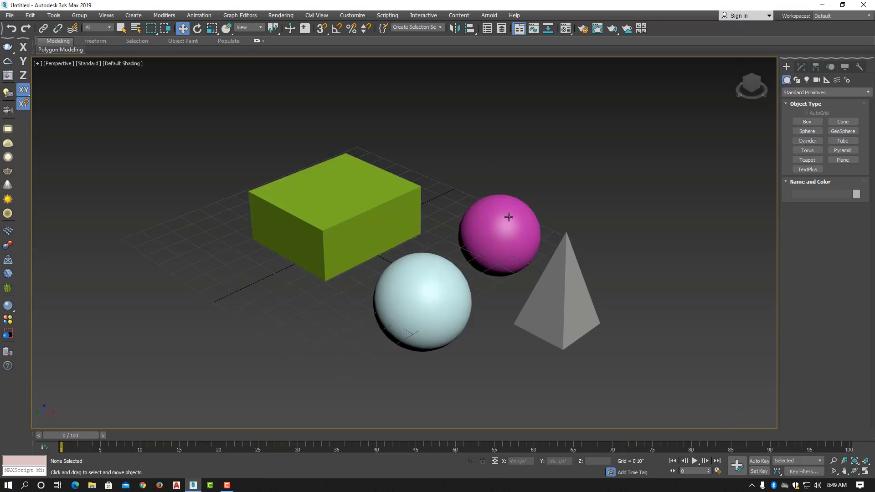
{"action": "middle_click_drag", "start_coordinate": [441, 247], "coordinate": [432, 240]}
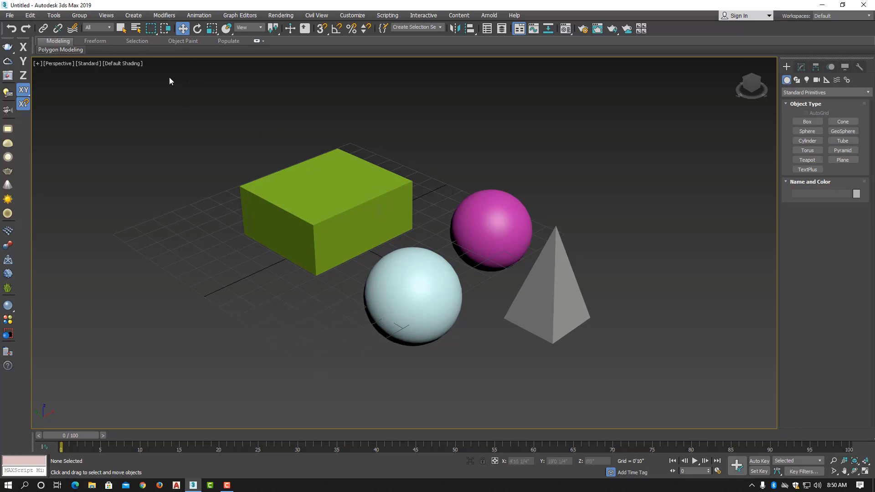
{"action": "mouse_move", "coordinate": [169, 77]}
{"action": "left_mouse_down"}
{"action": "mouse_move", "coordinate": [428, 304]}
{"action": "mouse_move", "coordinate": [356, 261]}
{"action": "mouse_move", "coordinate": [458, 350]}
{"action": "mouse_move", "coordinate": [436, 341]}
{"action": "mouse_move", "coordinate": [555, 394]}
{"action": "left_mouse_up"}
{"action": "left_click_drag", "start_coordinate": [498, 375], "coordinate": [668, 406]}
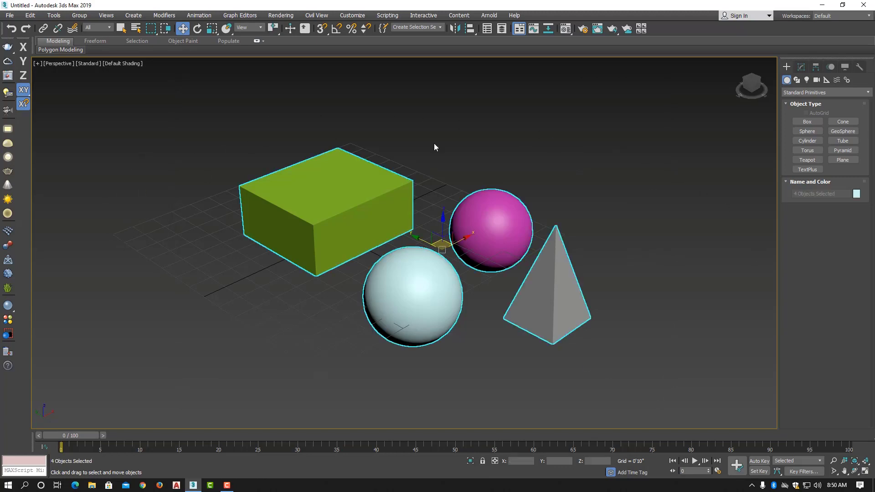
{"action": "left_click", "coordinate": [669, 279]}
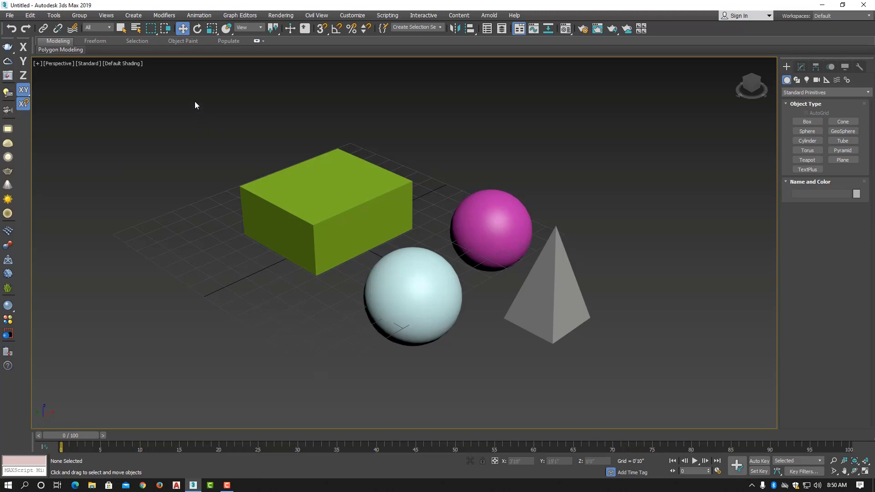
- Region-select only the green box, deselect it, then drag a region over the whole scene
{"action": "left_click_drag", "start_coordinate": [195, 101], "coordinate": [357, 198]}
{"action": "left_click_drag", "start_coordinate": [400, 225], "coordinate": [424, 234]}
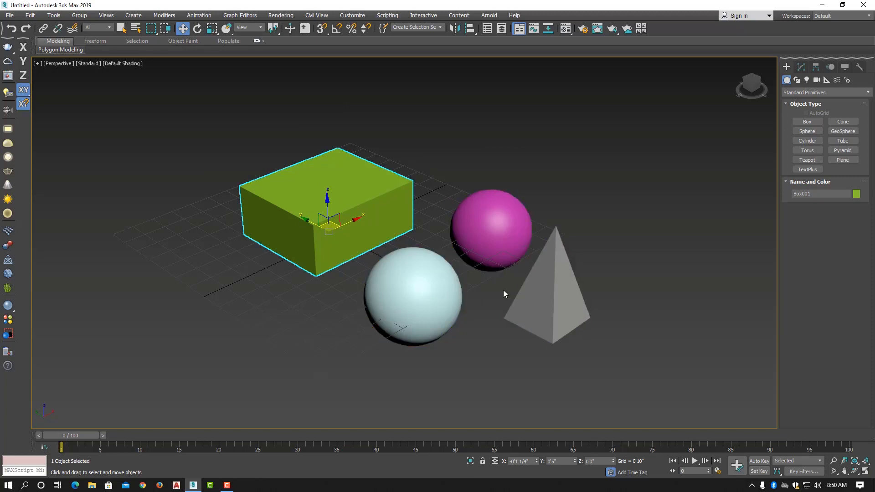
{"action": "left_click", "coordinate": [216, 147]}
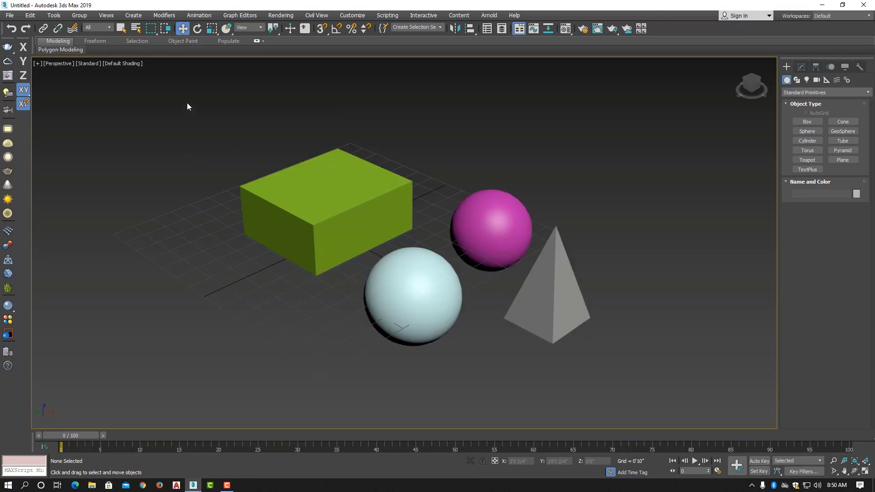
{"action": "mouse_move", "coordinate": [374, 221]}
{"action": "left_mouse_down"}
{"action": "mouse_move", "coordinate": [652, 376]}
{"action": "mouse_move", "coordinate": [658, 388]}
{"action": "left_mouse_up"}
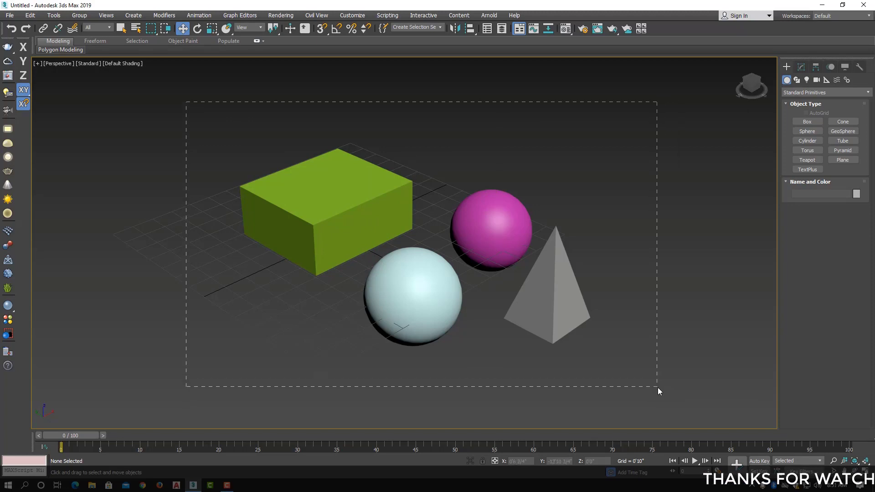
{"action": "left_click_drag", "start_coordinate": [658, 388], "coordinate": [187, 105]}
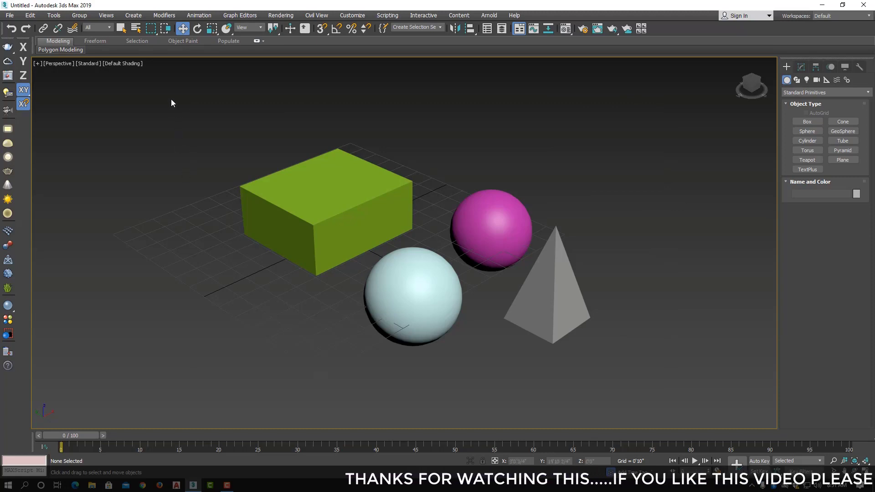
- Switch the selection region shape from rectangular to circular
{"action": "left_click", "coordinate": [154, 31]}
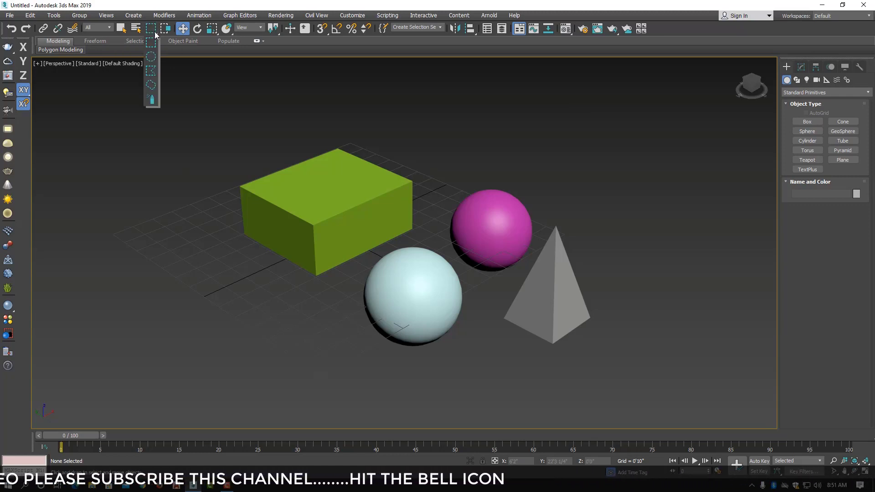
{"action": "mouse_move", "coordinate": [155, 32]}
{"action": "left_mouse_down"}
{"action": "mouse_move", "coordinate": [154, 61]}
{"action": "mouse_move", "coordinate": [152, 48]}
{"action": "left_mouse_up"}
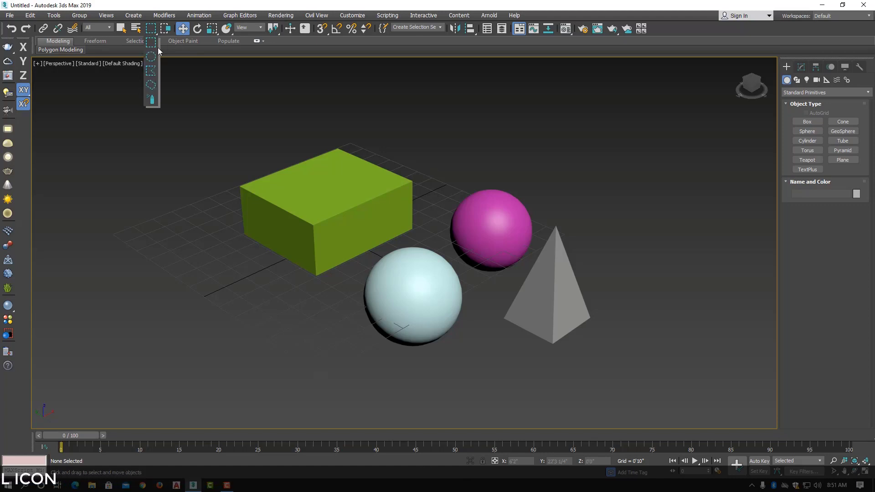
{"action": "left_click_drag", "start_coordinate": [152, 48], "coordinate": [155, 61]}
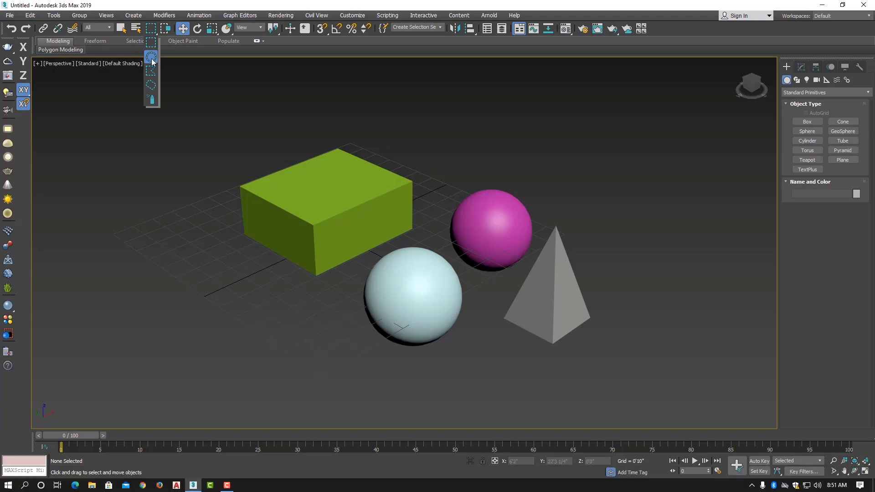
{"action": "left_click_drag", "start_coordinate": [151, 61], "coordinate": [151, 58]}
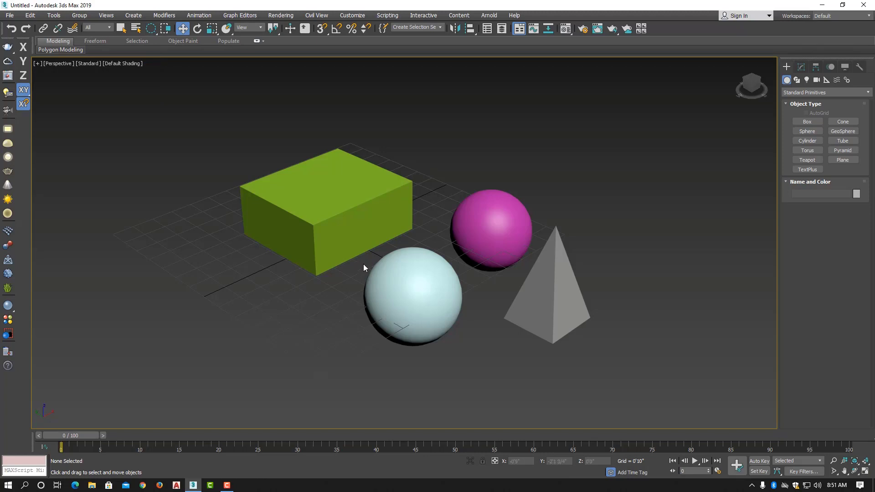
- Circle-select all four objects, then only the green box, then clear the selection
{"action": "mouse_move", "coordinate": [363, 264]}
{"action": "left_mouse_down"}
{"action": "mouse_move", "coordinate": [477, 316]}
{"action": "mouse_move", "coordinate": [532, 384]}
{"action": "mouse_move", "coordinate": [443, 294]}
{"action": "mouse_move", "coordinate": [511, 368]}
{"action": "mouse_move", "coordinate": [441, 301]}
{"action": "mouse_move", "coordinate": [540, 383]}
{"action": "mouse_move", "coordinate": [481, 314]}
{"action": "mouse_move", "coordinate": [543, 375]}
{"action": "mouse_move", "coordinate": [483, 303]}
{"action": "mouse_move", "coordinate": [543, 365]}
{"action": "mouse_move", "coordinate": [610, 415]}
{"action": "left_mouse_up"}
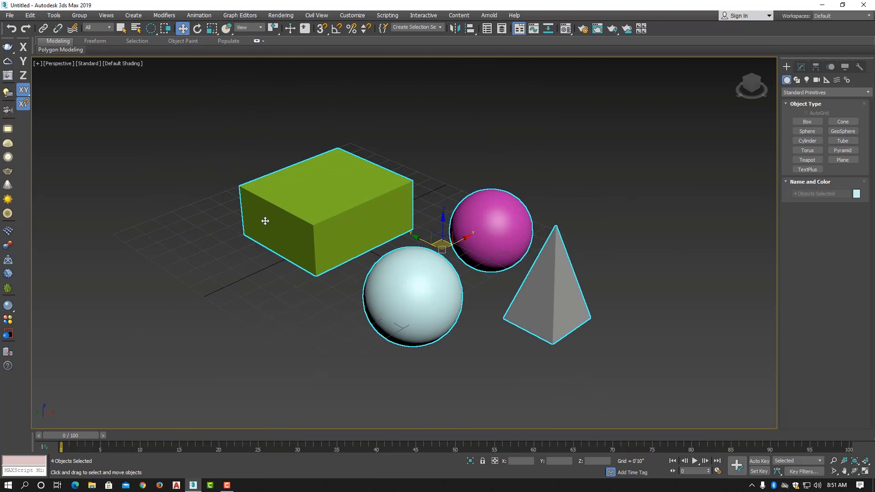
{"action": "left_click", "coordinate": [247, 250]}
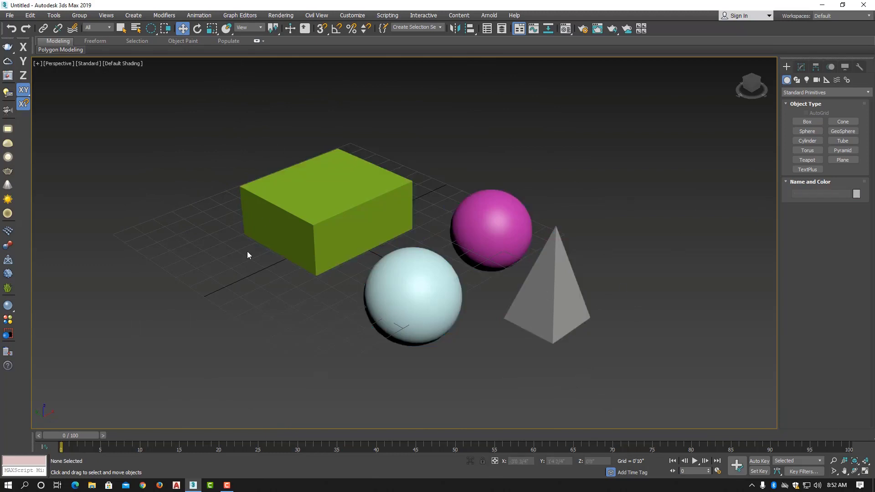
{"action": "left_click_drag", "start_coordinate": [247, 251], "coordinate": [319, 332]}
{"action": "left_click_drag", "start_coordinate": [319, 332], "coordinate": [332, 364]}
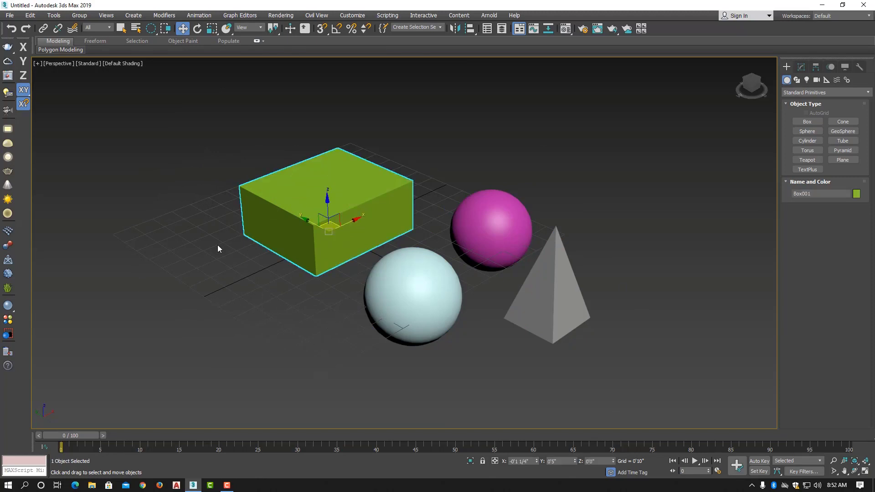
{"action": "left_click", "coordinate": [176, 195]}
{"action": "left_click_drag", "start_coordinate": [151, 28], "coordinate": [153, 62]}
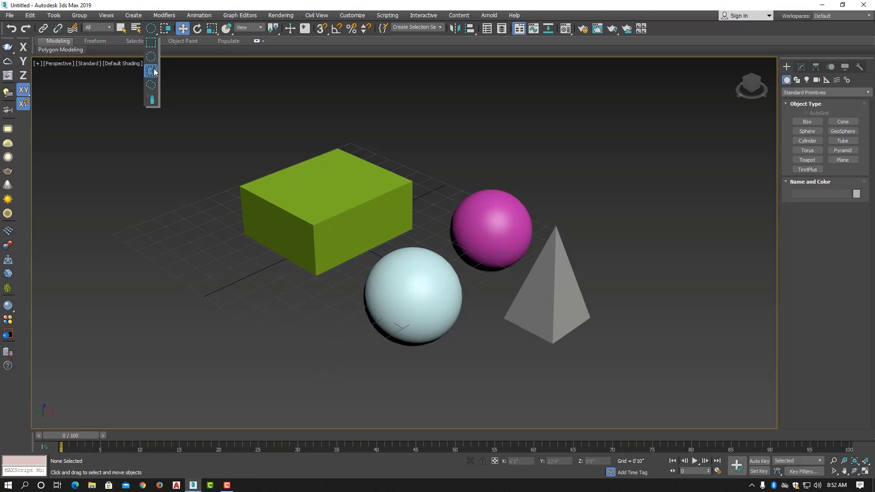
- Draw a fence region around the whole scene, selecting all four objects
{"action": "left_click", "coordinate": [154, 70]}
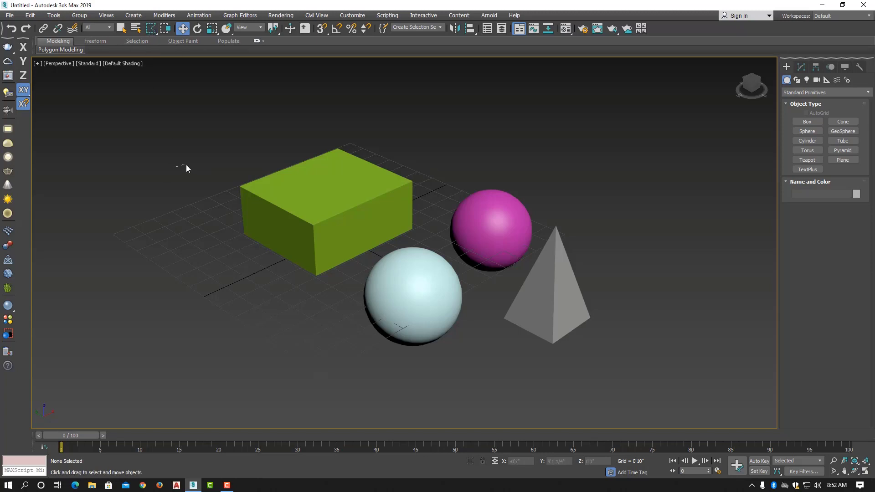
{"action": "left_click_drag", "start_coordinate": [186, 168], "coordinate": [365, 98]}
{"action": "left_click", "coordinate": [675, 276]}
{"action": "left_click", "coordinate": [473, 418]}
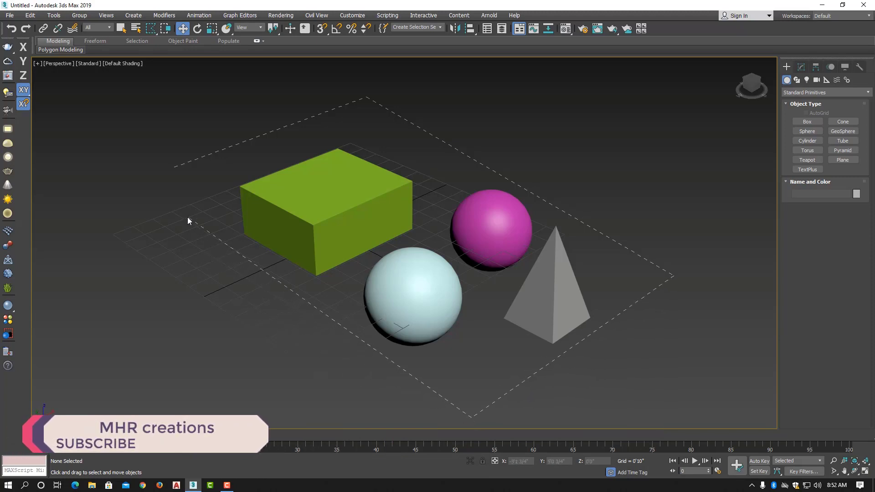
{"action": "left_click", "coordinate": [172, 166]}
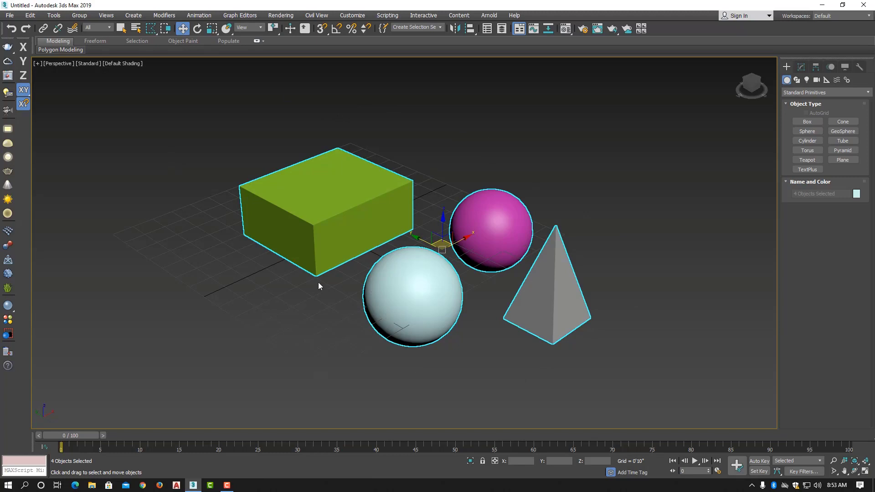
{"action": "left_click_drag", "start_coordinate": [155, 31], "coordinate": [154, 85]}
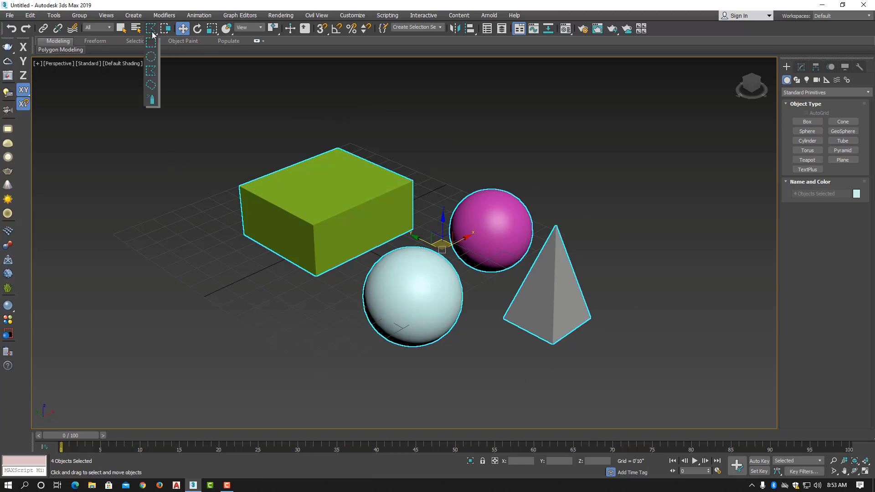
- Switch to lasso selection and trace a lasso around all four objects
{"action": "left_click", "coordinate": [153, 86]}
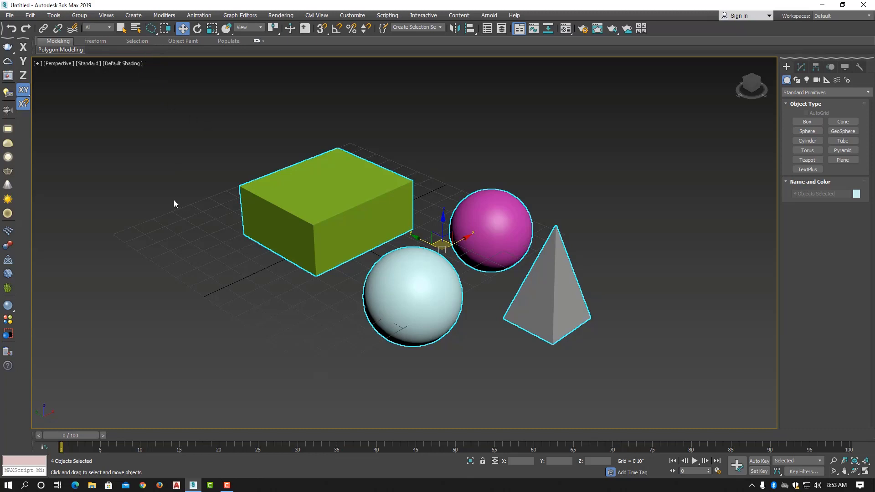
{"action": "mouse_move", "coordinate": [217, 287]}
{"action": "left_mouse_down"}
{"action": "mouse_move", "coordinate": [446, 392]}
{"action": "mouse_move", "coordinate": [565, 379]}
{"action": "left_mouse_up"}
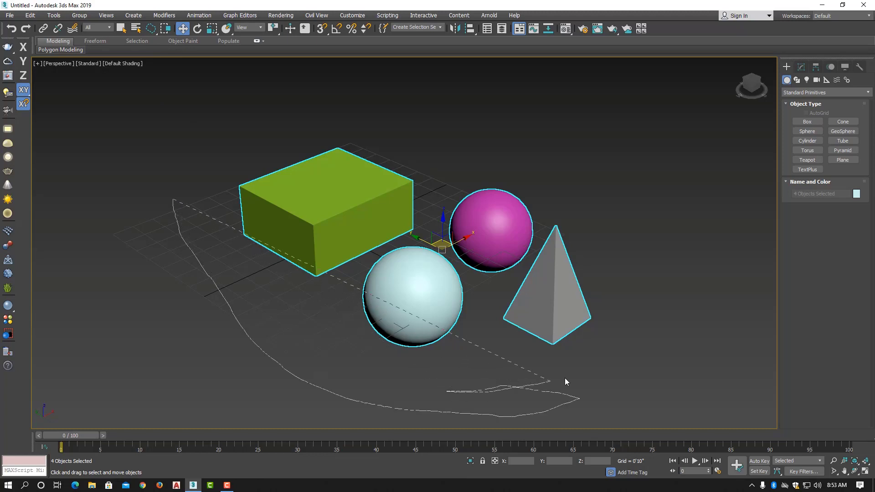
{"action": "mouse_move", "coordinate": [631, 336]}
{"action": "left_mouse_down"}
{"action": "mouse_move", "coordinate": [648, 254]}
{"action": "mouse_move", "coordinate": [607, 171]}
{"action": "mouse_move", "coordinate": [643, 205]}
{"action": "left_mouse_up"}
{"action": "mouse_move", "coordinate": [601, 123]}
{"action": "left_mouse_down"}
{"action": "mouse_move", "coordinate": [465, 64]}
{"action": "mouse_move", "coordinate": [348, 61]}
{"action": "mouse_move", "coordinate": [239, 83]}
{"action": "mouse_move", "coordinate": [200, 126]}
{"action": "left_mouse_up"}
{"action": "left_click_drag", "start_coordinate": [219, 104], "coordinate": [220, 107]}
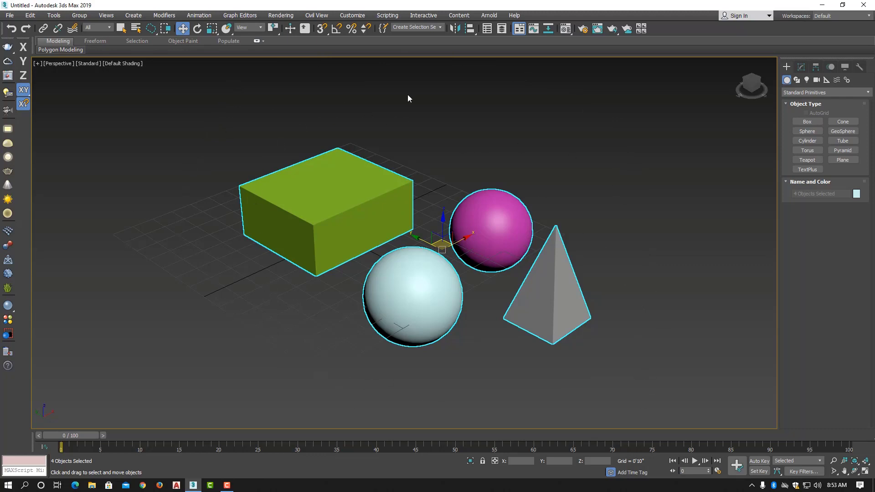
- Clear the selection and switch to paint selection regions
{"action": "left_click", "coordinate": [597, 214]}
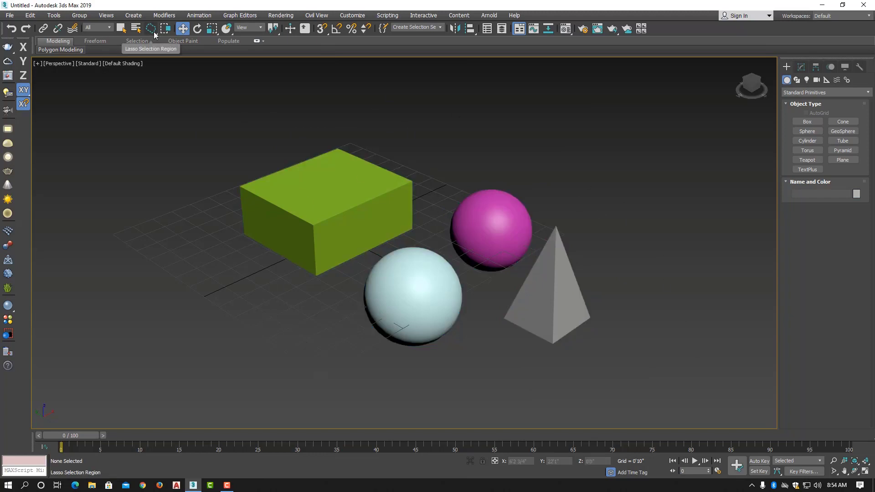
{"action": "left_click_drag", "start_coordinate": [154, 29], "coordinate": [155, 44]}
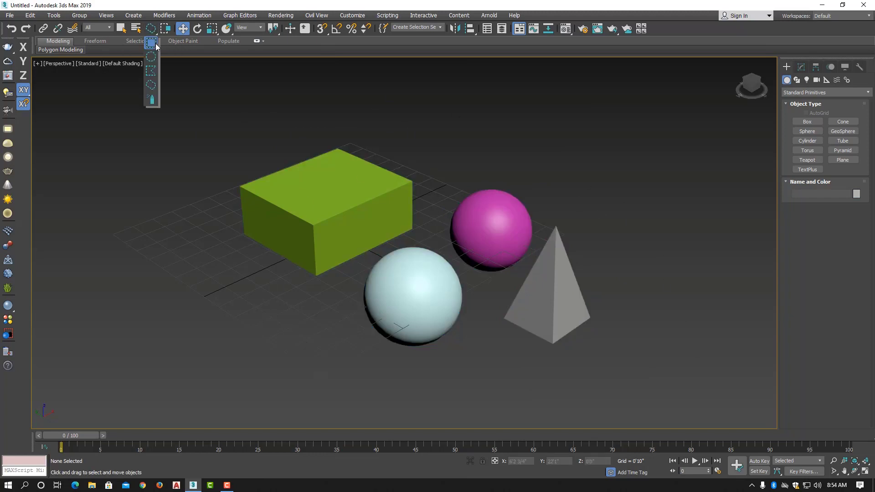
{"action": "left_click_drag", "start_coordinate": [155, 95], "coordinate": [154, 96]}
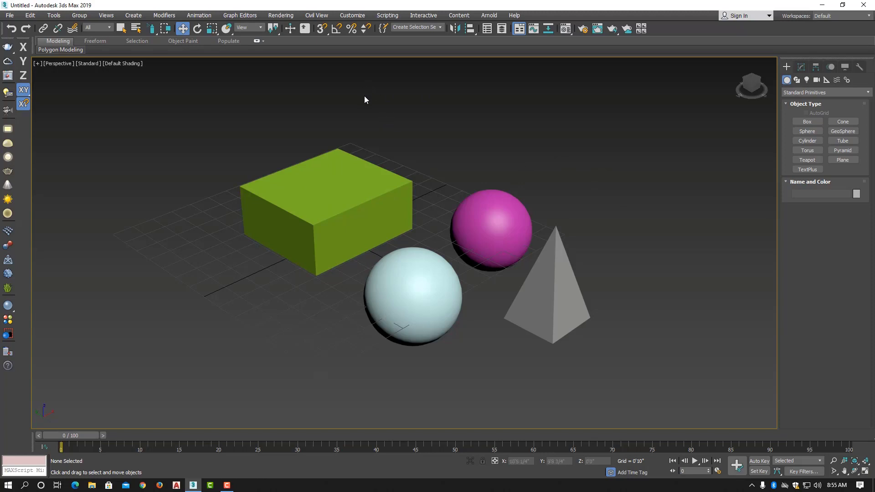
- Select the green box, magenta sphere and light-blue sphere one at a time
{"action": "left_click", "coordinate": [336, 211]}
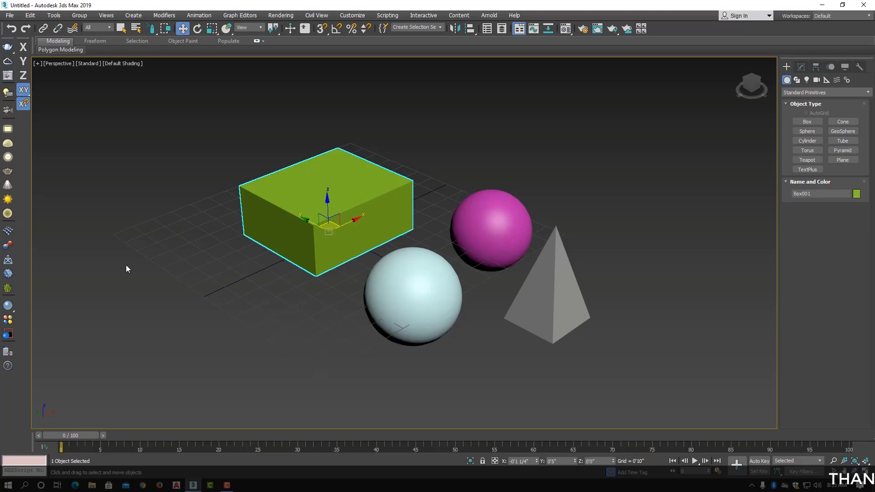
{"action": "left_click", "coordinate": [501, 227]}
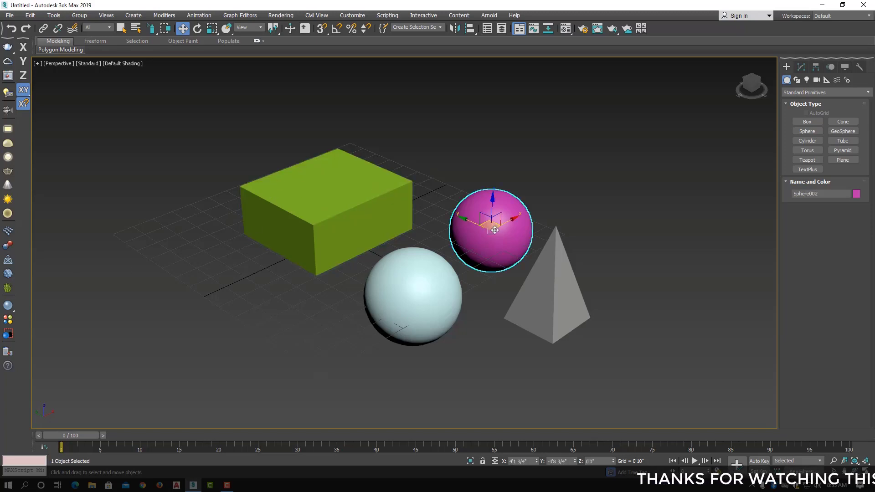
{"action": "left_click", "coordinate": [547, 292]}
{"action": "left_click", "coordinate": [434, 301]}
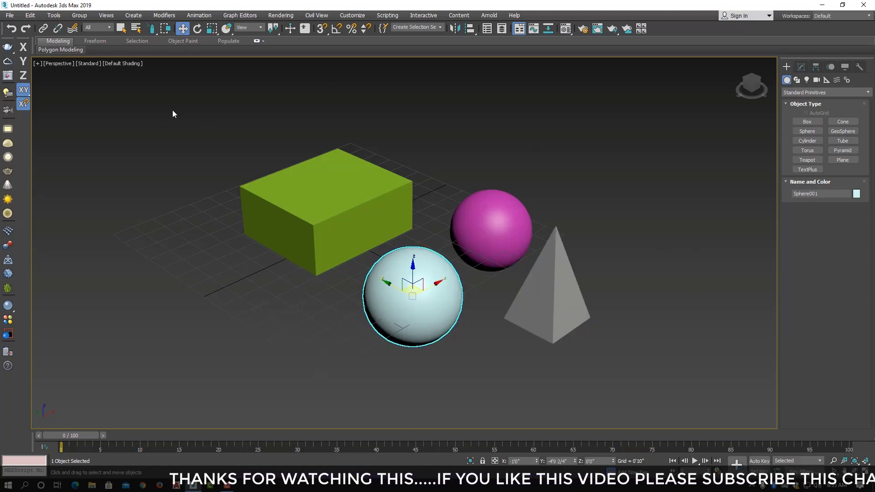
{"action": "left_click", "coordinate": [155, 32]}
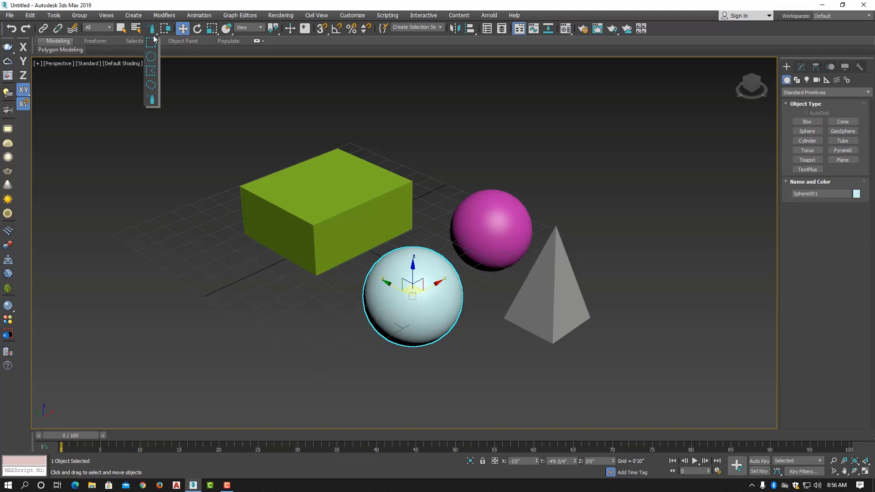
- Return to rectangular selection regions and deselect the light-blue sphere
{"action": "left_click", "coordinate": [152, 42]}
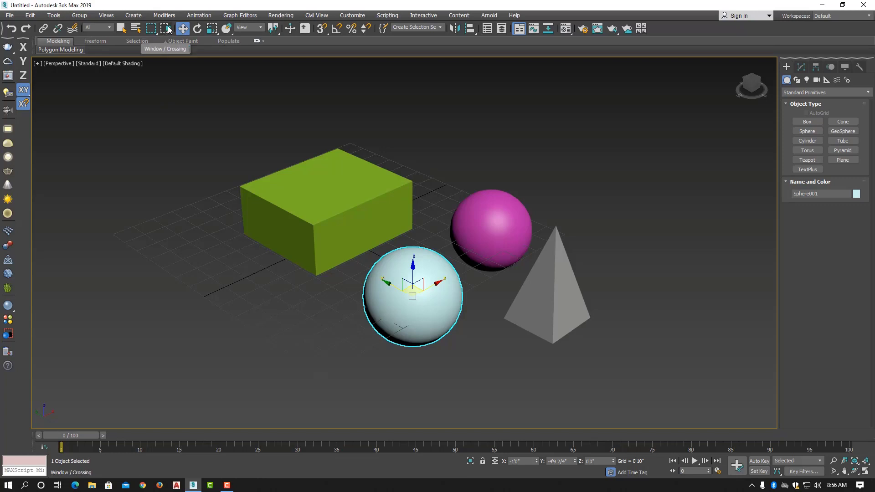
{"action": "left_click", "coordinate": [223, 126]}
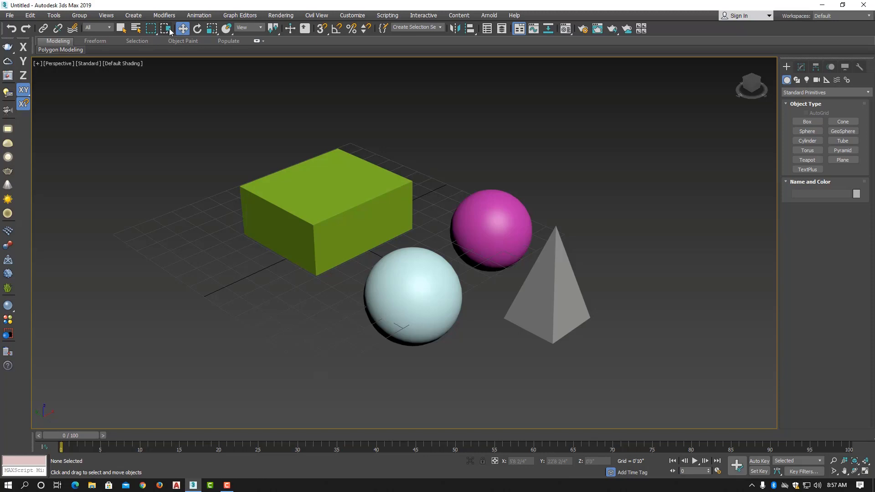
- Turn on window selection and drag a rectangle partly over the green box
{"action": "left_click", "coordinate": [169, 28]}
{"action": "mouse_move", "coordinate": [192, 96]}
{"action": "left_mouse_down"}
{"action": "mouse_move", "coordinate": [243, 176]}
{"action": "mouse_move", "coordinate": [291, 209]}
{"action": "left_mouse_up"}
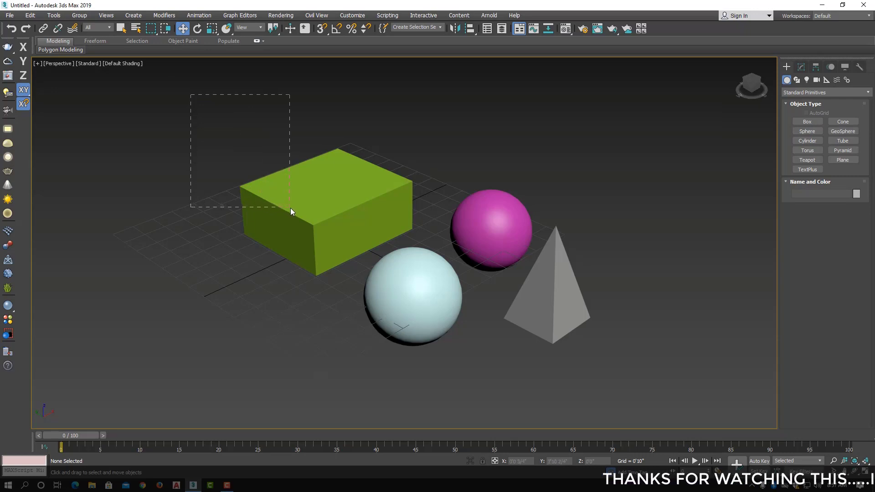
{"action": "left_click_drag", "start_coordinate": [291, 209], "coordinate": [288, 212]}
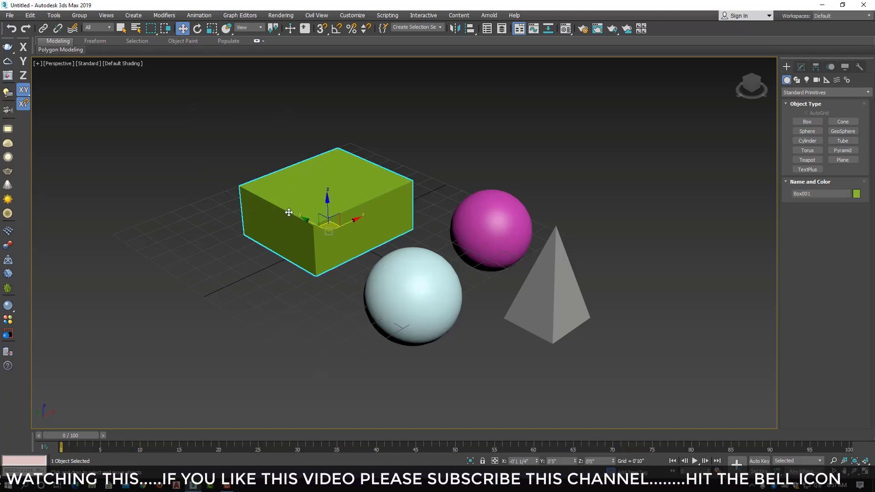
- Drag a window rectangle fully around the box and partly over a sphere, selecting only the box
{"action": "left_click", "coordinate": [167, 30]}
{"action": "left_click", "coordinate": [217, 151]}
{"action": "mouse_move", "coordinate": [187, 95]}
{"action": "left_mouse_down"}
{"action": "mouse_move", "coordinate": [326, 204]}
{"action": "mouse_move", "coordinate": [422, 249]}
{"action": "mouse_move", "coordinate": [456, 300]}
{"action": "left_mouse_up"}
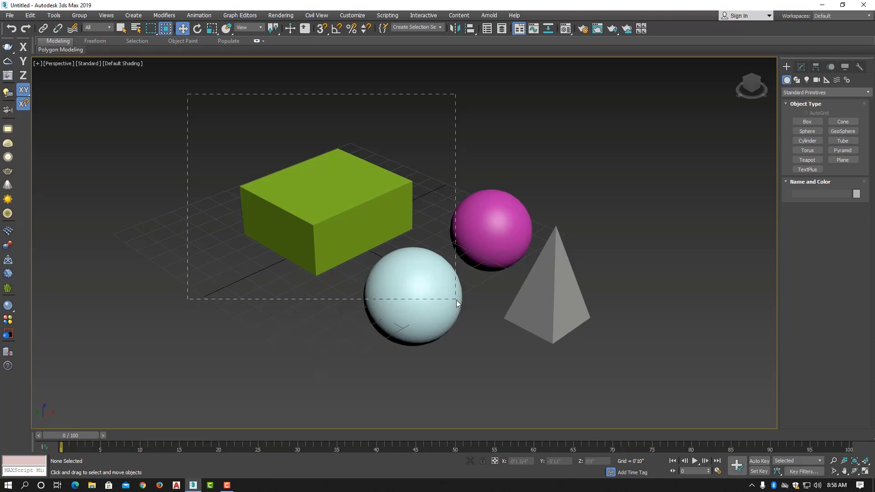
{"action": "left_click_drag", "start_coordinate": [455, 300], "coordinate": [456, 300]}
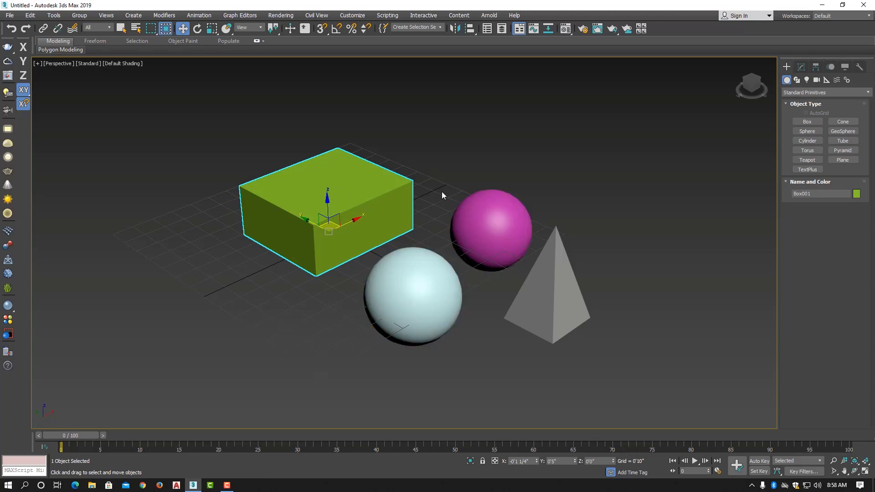
- Click empty viewport space to deselect the green box
{"action": "left_click", "coordinate": [229, 140]}
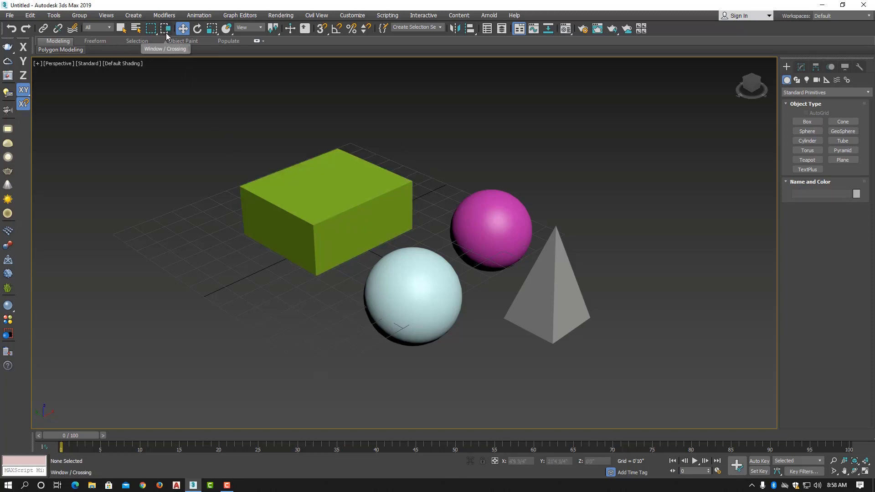